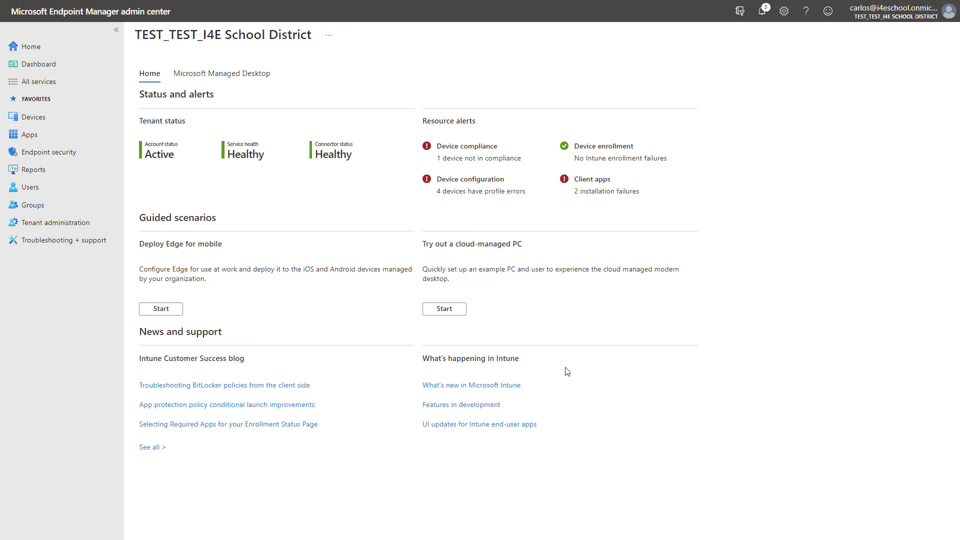
Step: Go to Enrollment restrictions and open the All Users restriction's platform settings for editing
{"action": "left_click", "coordinate": [46, 121]}
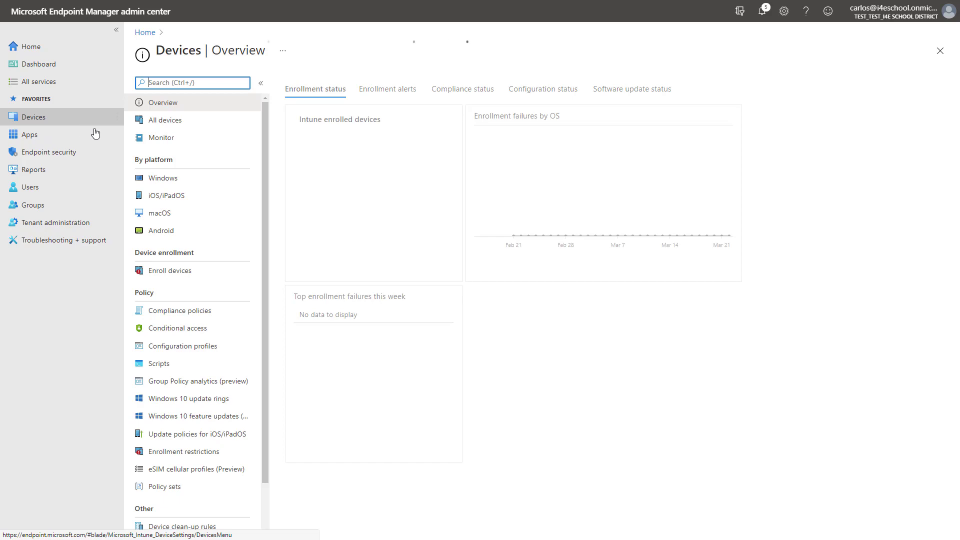
{"action": "left_click", "coordinate": [180, 278]}
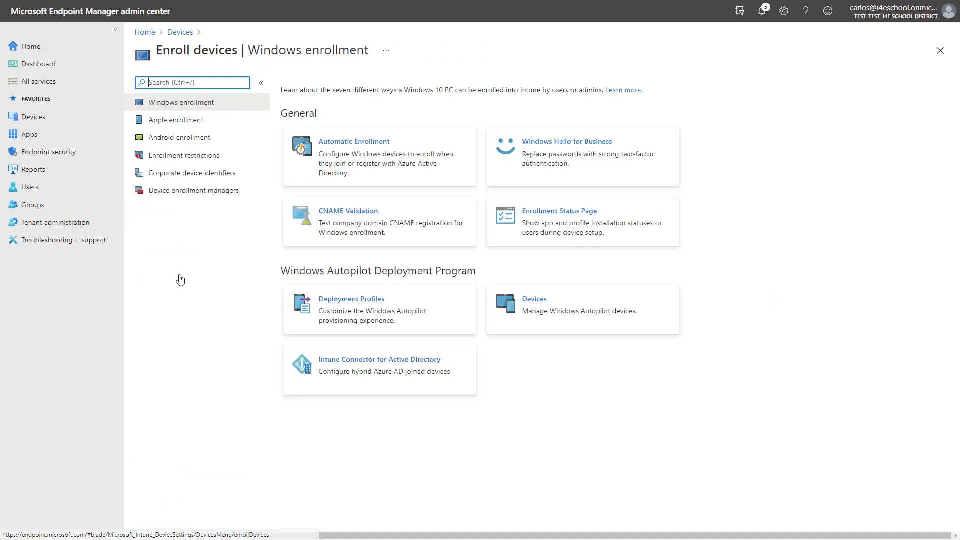
{"action": "left_click", "coordinate": [185, 158]}
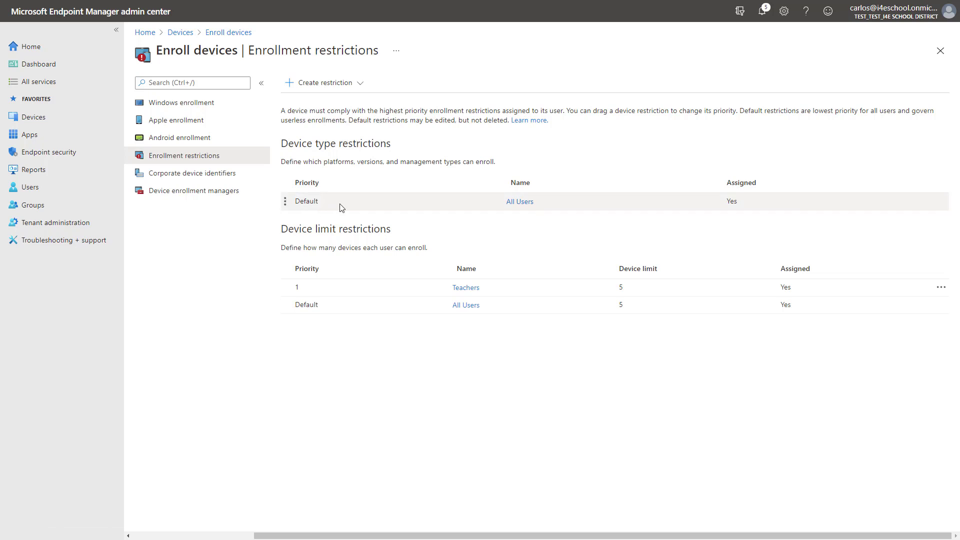
{"action": "left_click", "coordinate": [520, 202]}
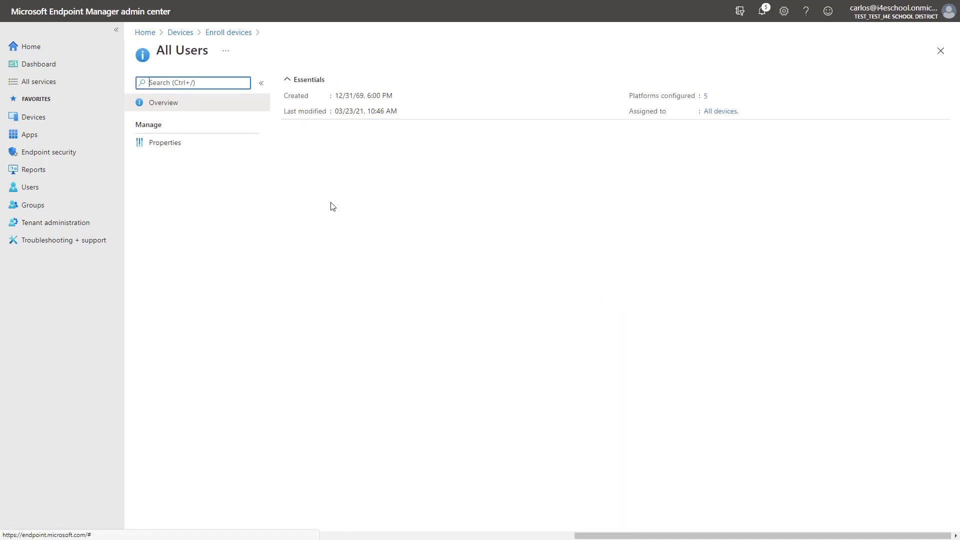
{"action": "left_click", "coordinate": [178, 145]}
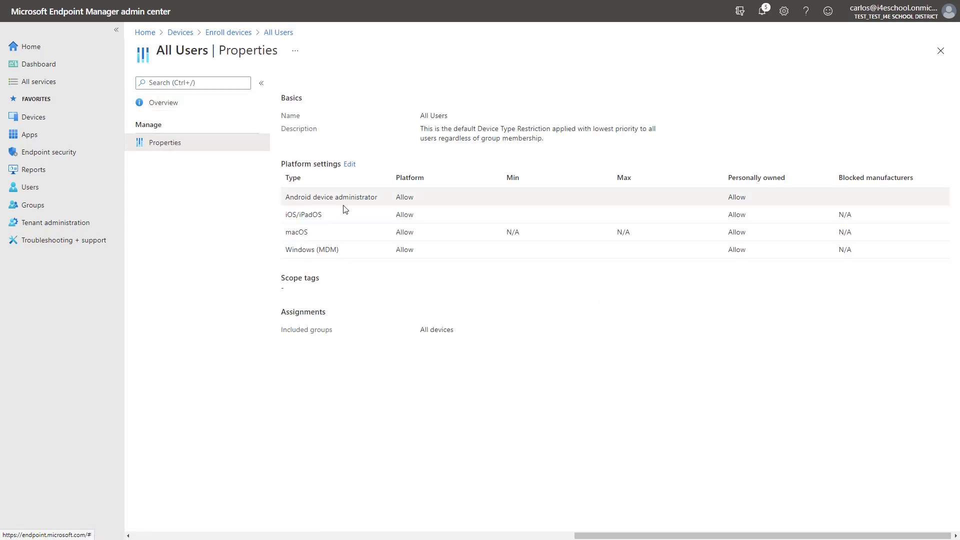
{"action": "left_click", "coordinate": [350, 165]}
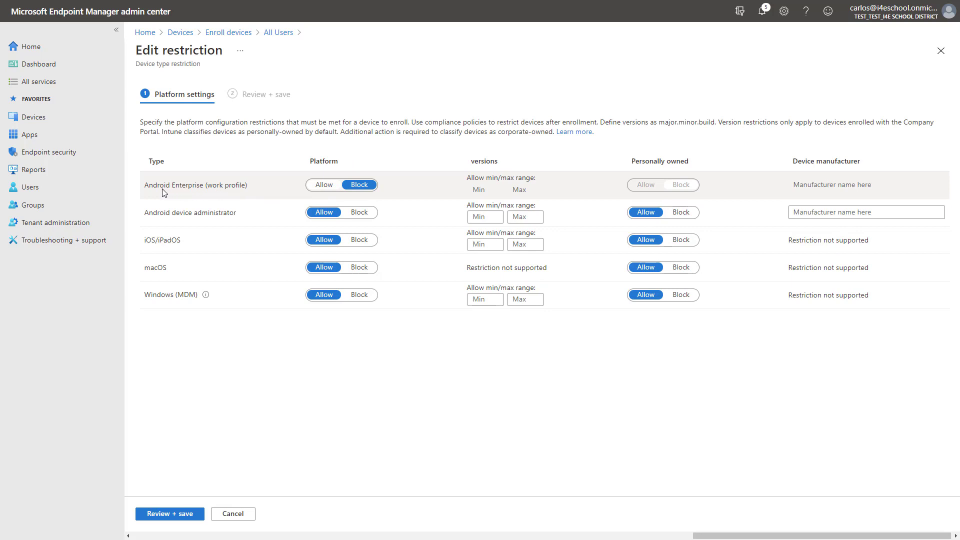
Step: Set Android Enterprise work profile to Allow and Android device administrator to Block, then review
{"action": "left_click", "coordinate": [325, 188]}
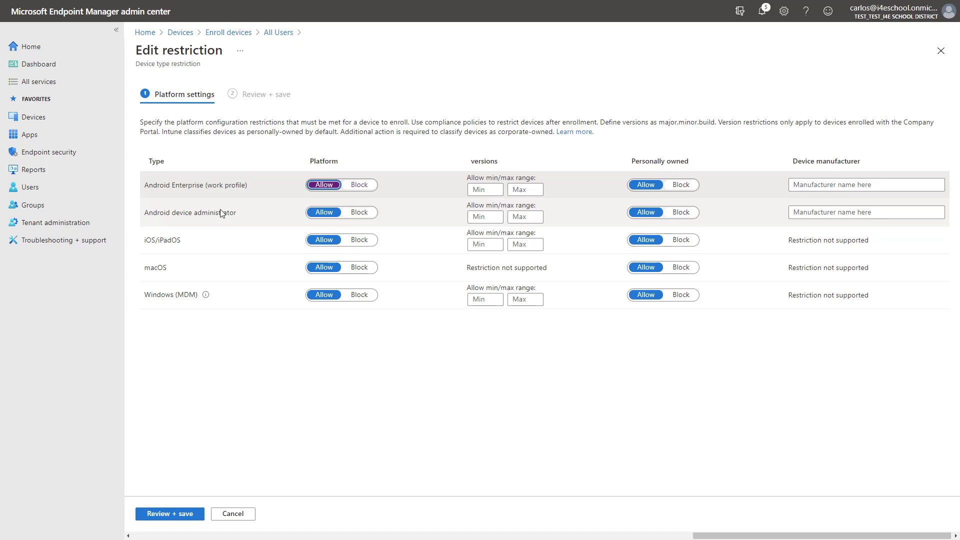
{"action": "left_click", "coordinate": [360, 213]}
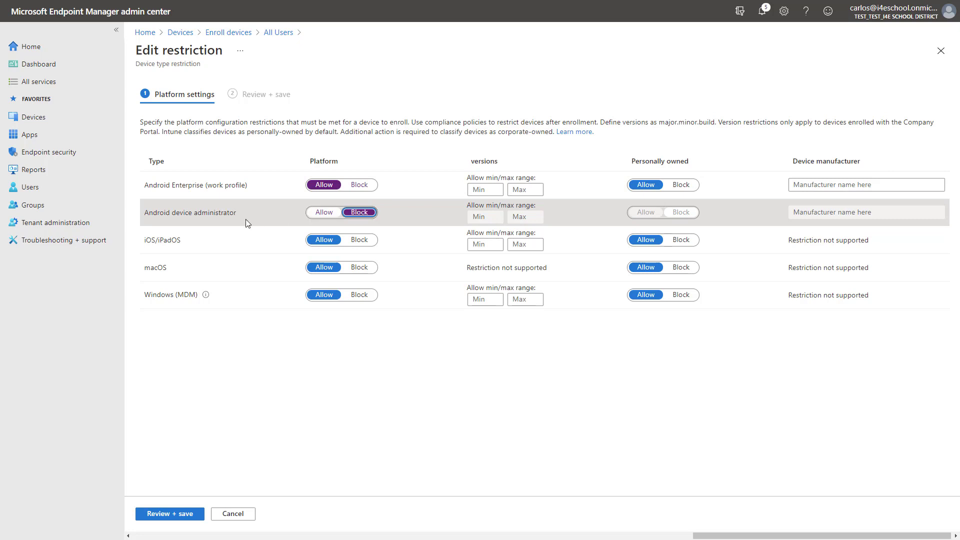
{"action": "left_click", "coordinate": [175, 514]}
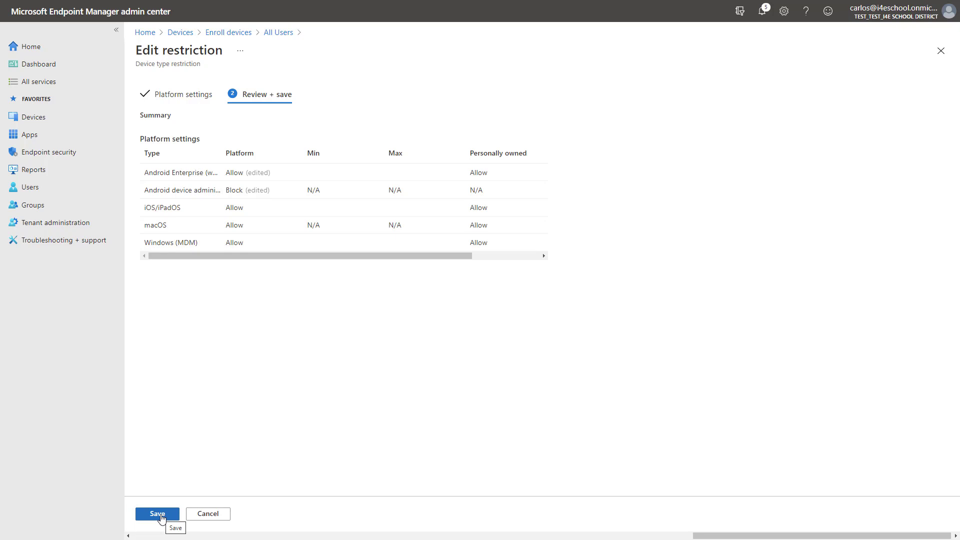
Step: Save the All Users restriction changes and return to Enroll devices
{"action": "left_click", "coordinate": [159, 514]}
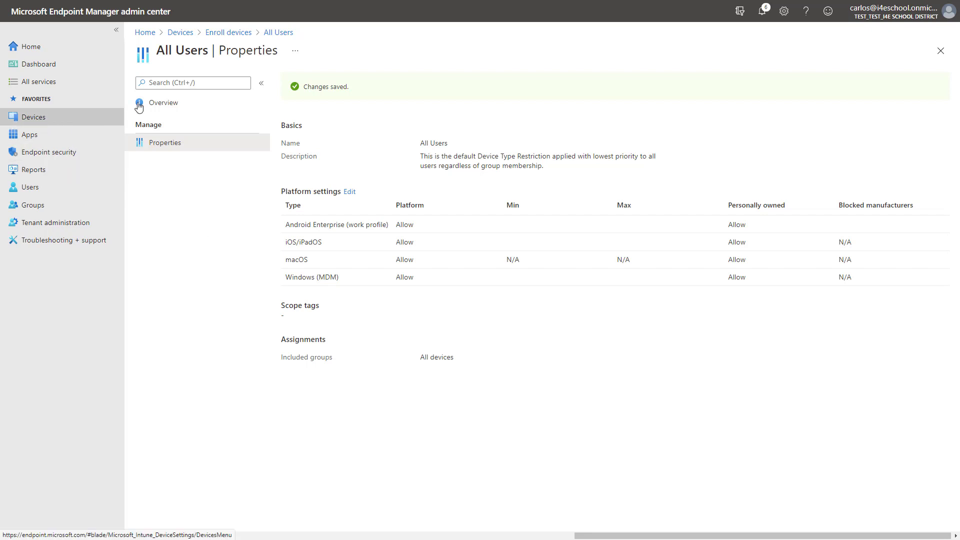
{"action": "left_click", "coordinate": [232, 33]}
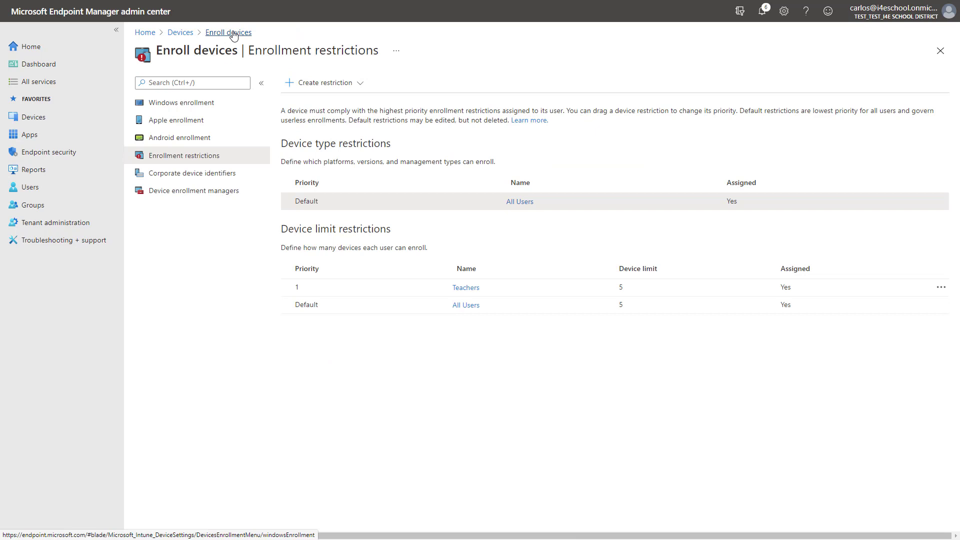
Step: Under Android enrollment > Managed Google Play, agree to share data and launch Google connection
{"action": "left_click", "coordinate": [189, 144]}
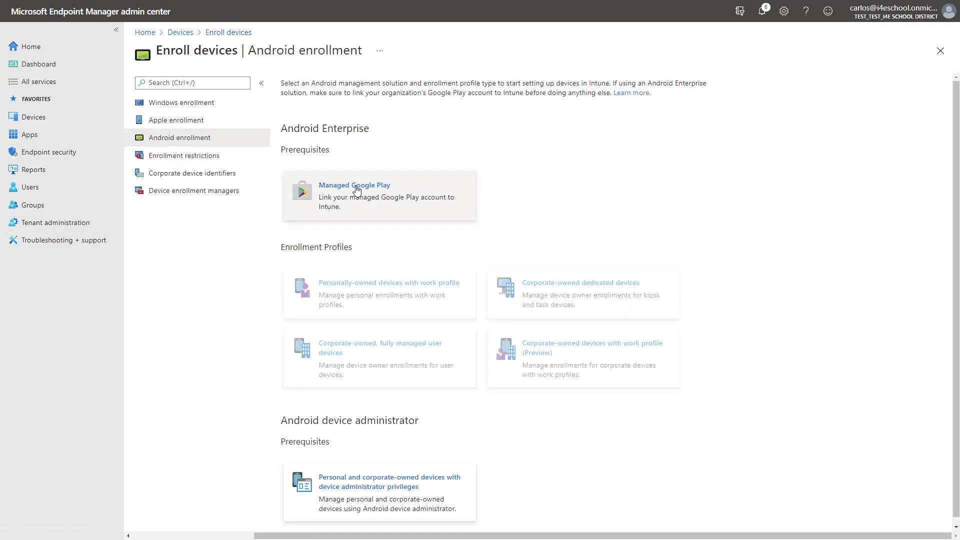
{"action": "left_click", "coordinate": [358, 193]}
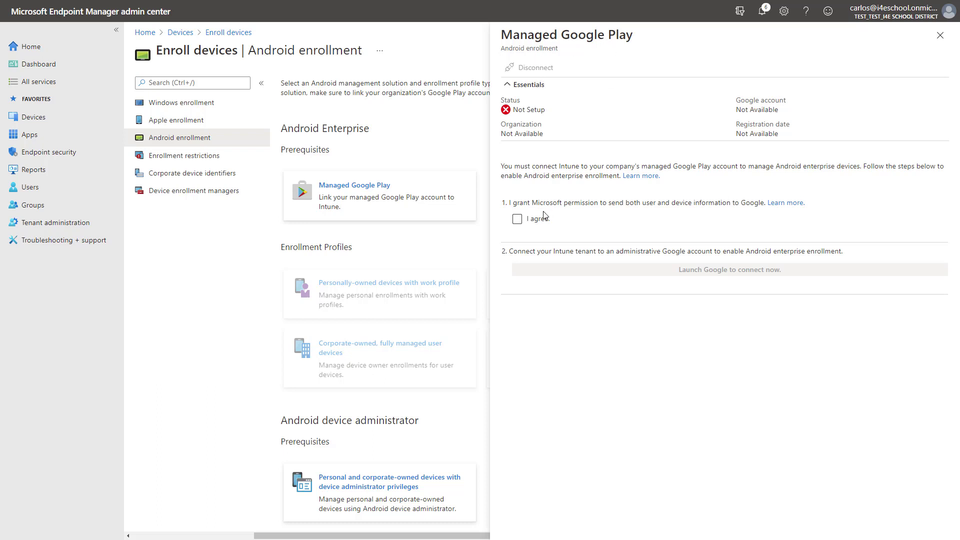
{"action": "left_click", "coordinate": [516, 220]}
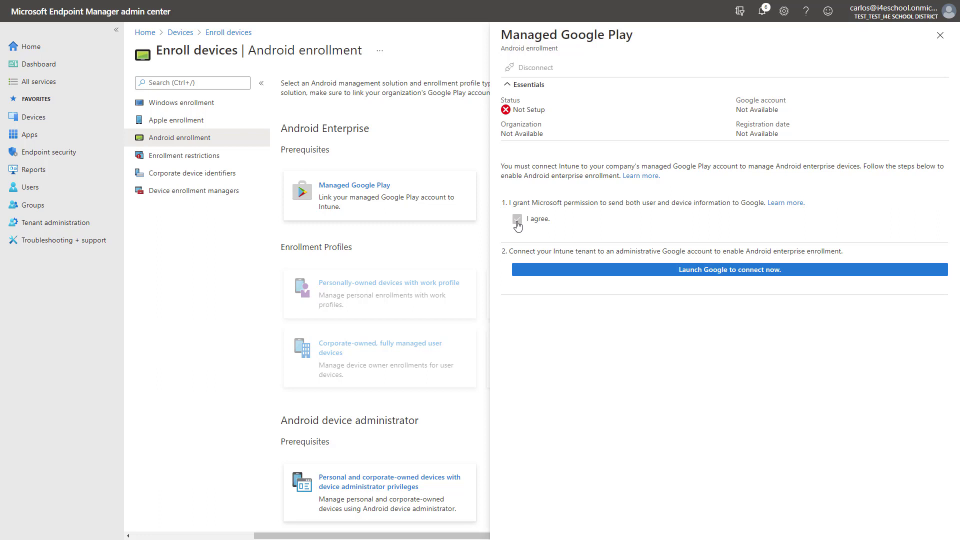
{"action": "left_click", "coordinate": [698, 277]}
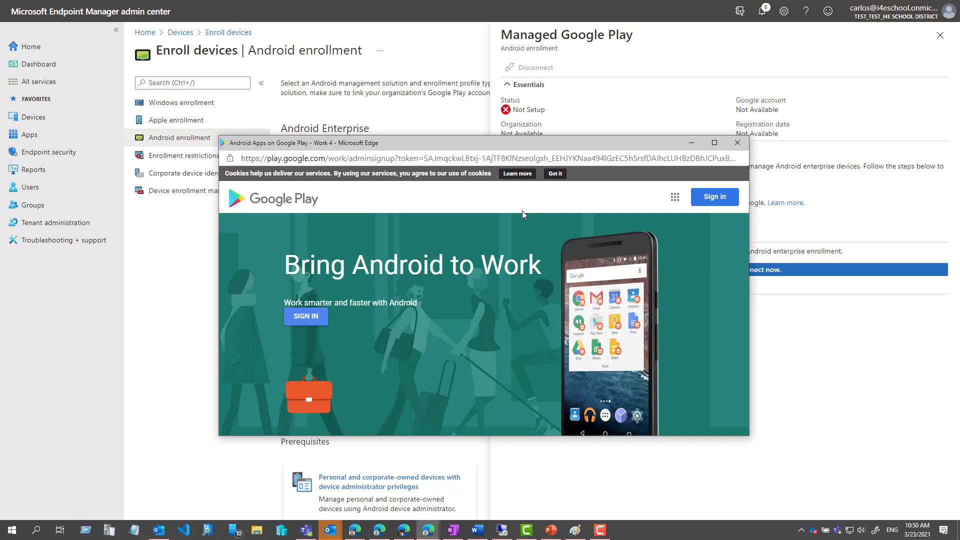
Step: Sign in to Google Play with another account, entering the school's Gmail address and password
{"action": "left_click", "coordinate": [715, 197]}
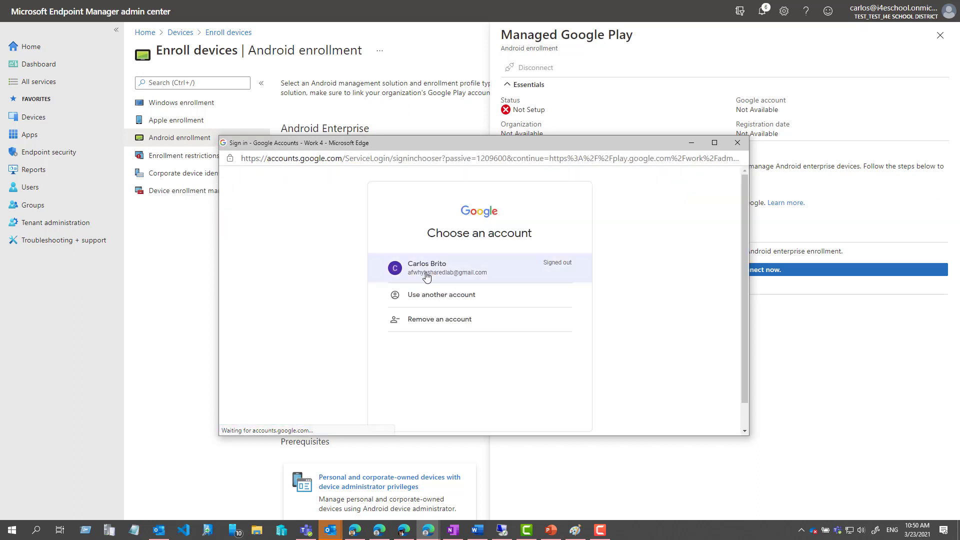
{"action": "left_click", "coordinate": [428, 310]}
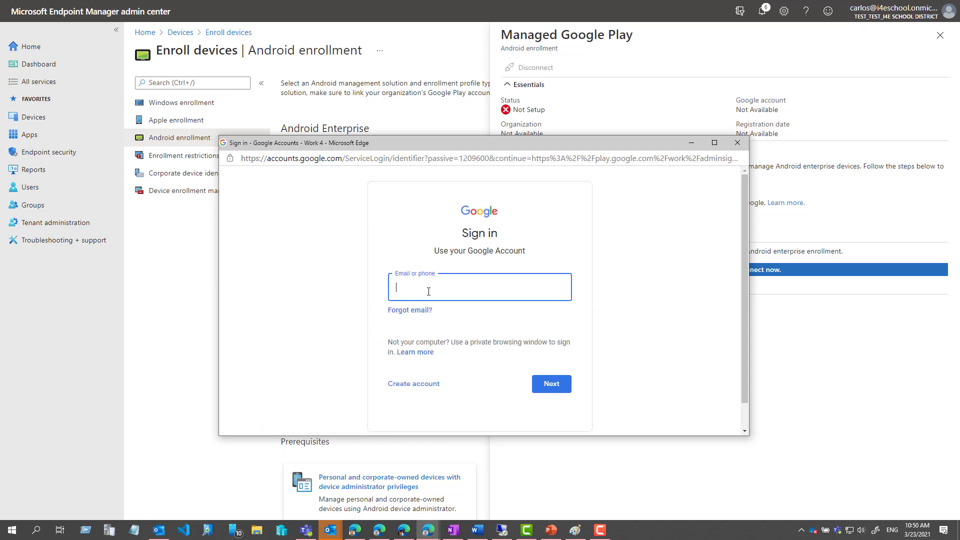
{"action": "left_click", "coordinate": [420, 291]}
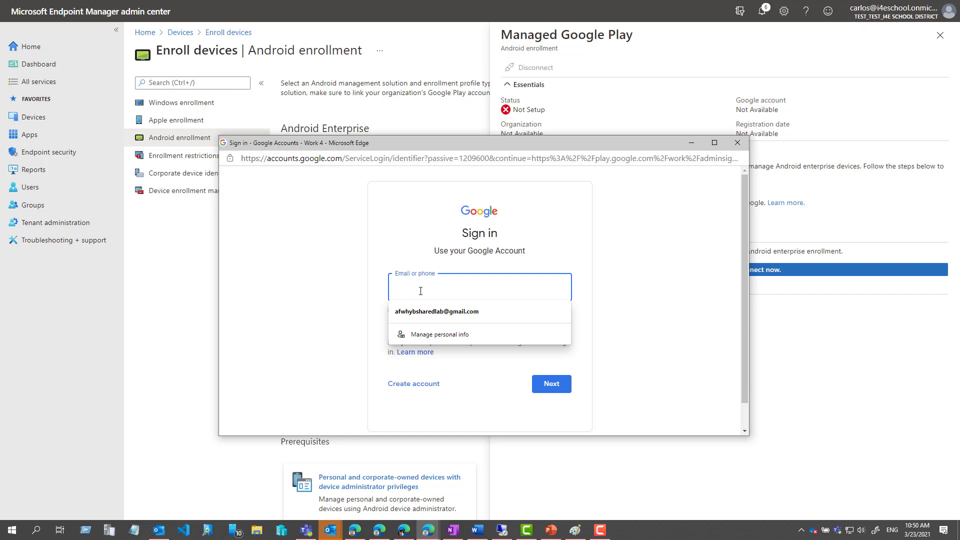
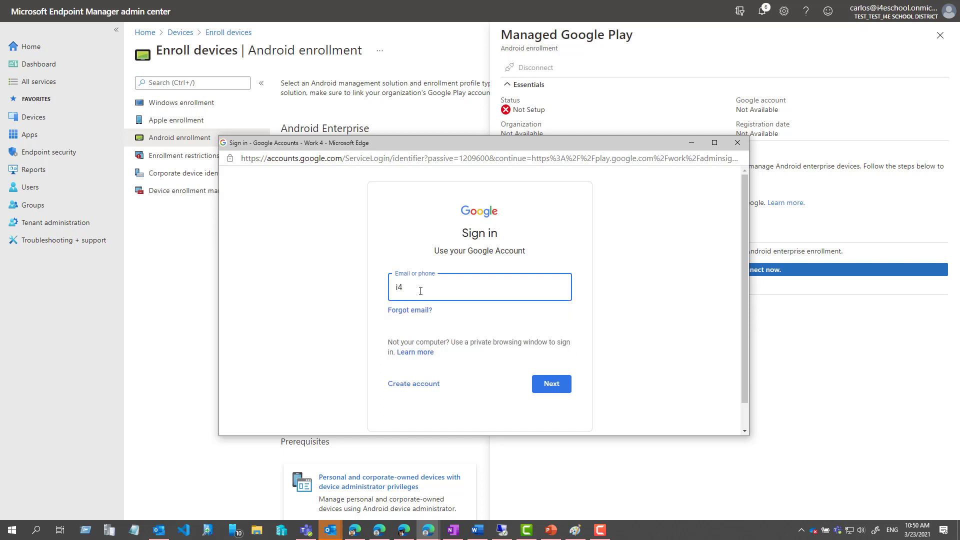
{"action": "key", "text": "Return"}
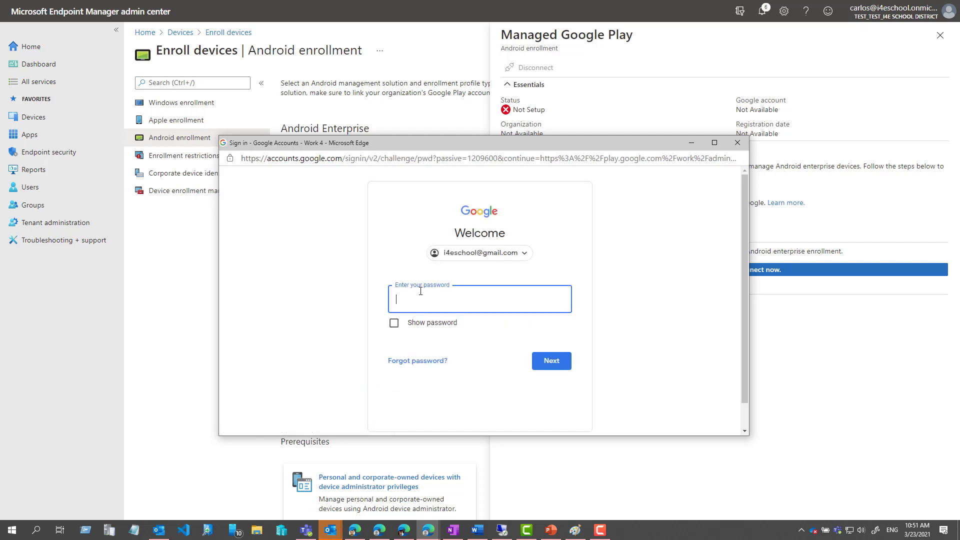
{"action": "type", "text": "••••••••••"}
{"action": "left_click", "coordinate": [551, 360]}
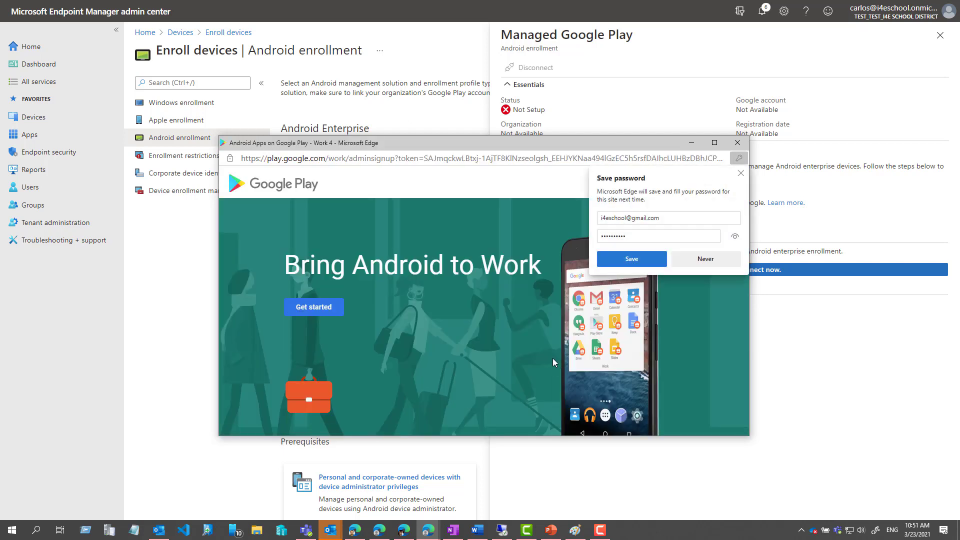
Step: Decline saving the password and start the business signup with business name 'I4E Schools'
{"action": "left_click", "coordinate": [740, 173]}
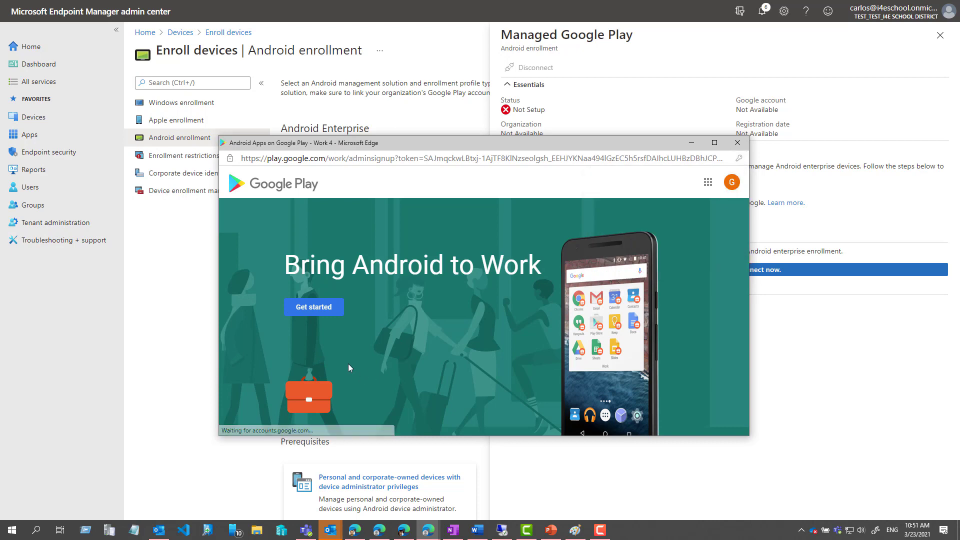
{"action": "left_click", "coordinate": [315, 315]}
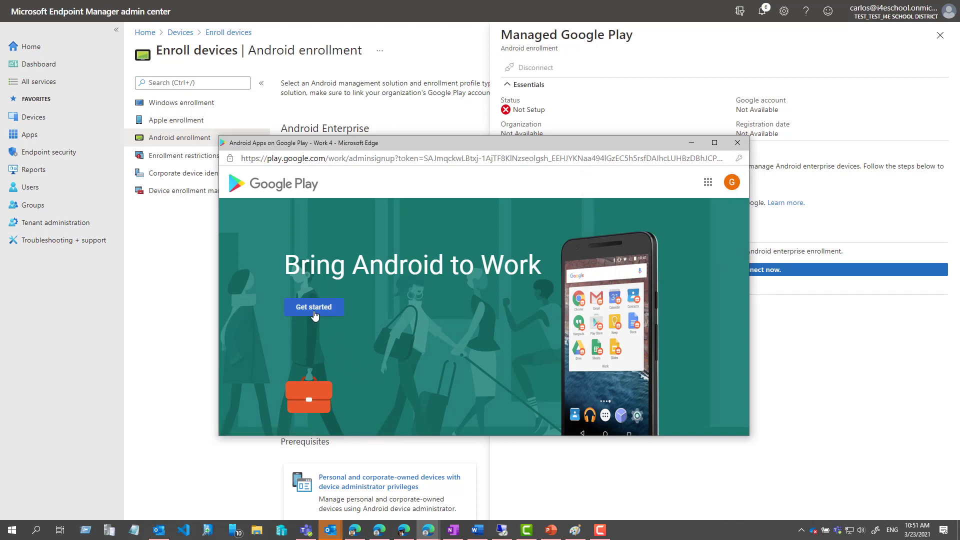
{"action": "left_click", "coordinate": [400, 334]}
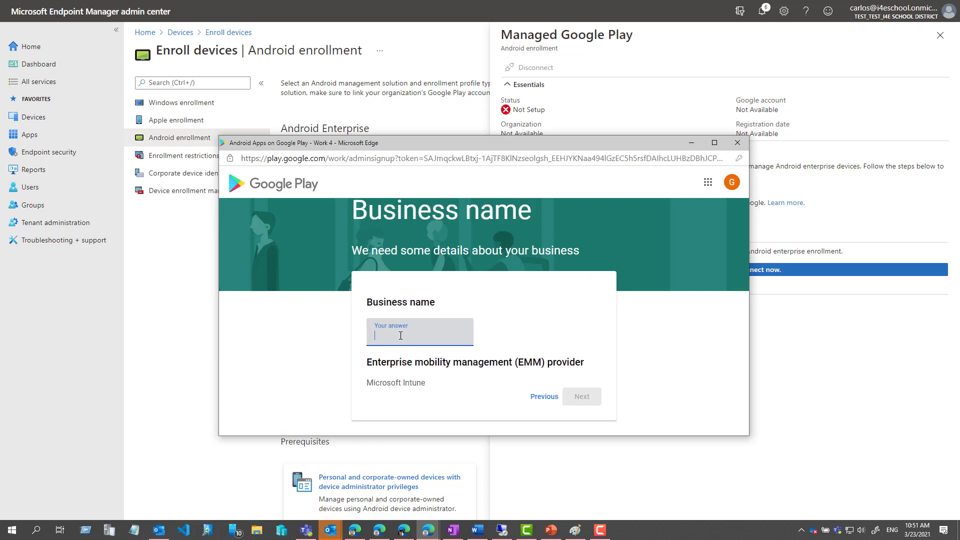
{"action": "type", "text": "I3"}
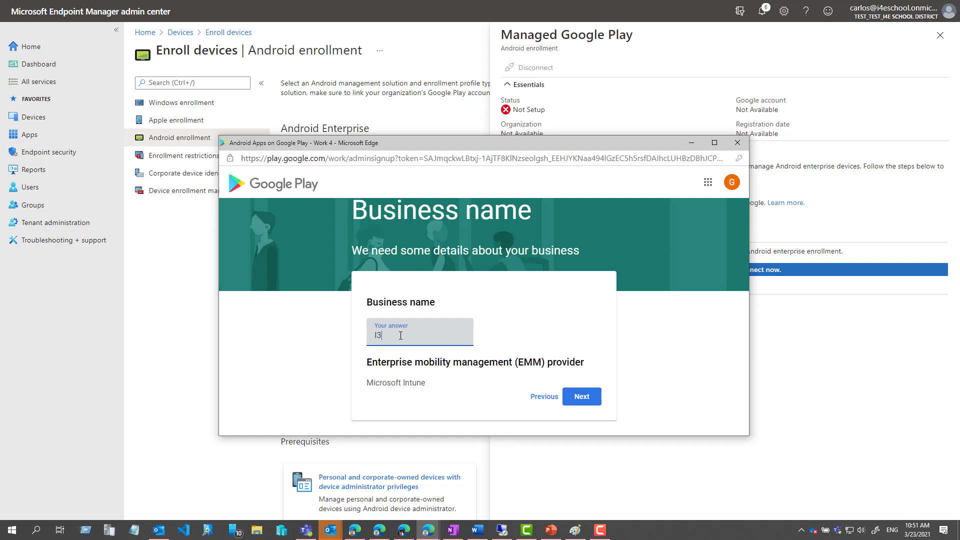
{"action": "type", "text": "E"}
{"action": "key", "text": "BackSpace"}
{"action": "type", "text": "4E Schools"}
Step: Accept the Managed Google Play agreement, confirm the details, and complete registration
{"action": "left_click", "coordinate": [581, 396]}
{"action": "scroll", "coordinate": [559, 302], "scroll_direction": "down", "scroll_amount": 3}
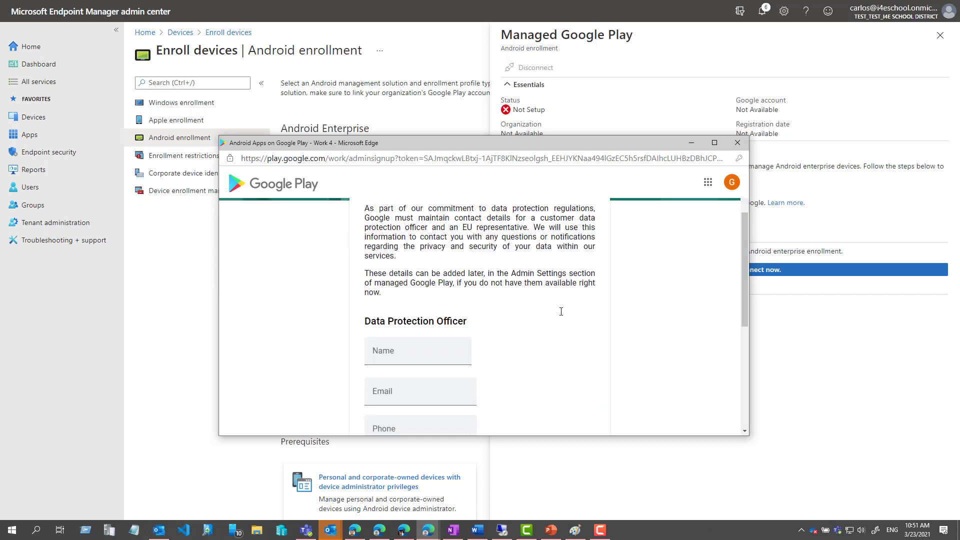
{"action": "scroll", "coordinate": [542, 322], "scroll_direction": "down", "scroll_amount": 3}
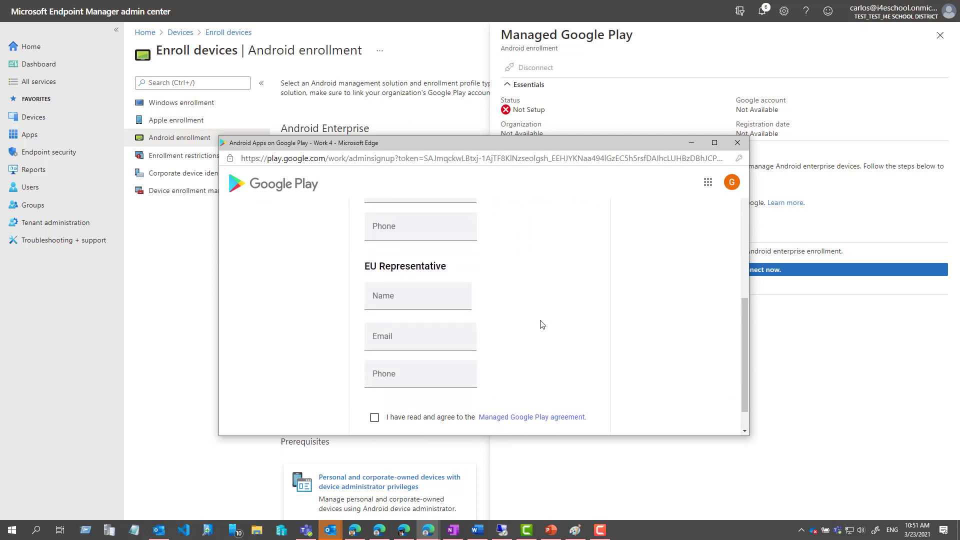
{"action": "left_click", "coordinate": [406, 418]}
{"action": "scroll", "coordinate": [432, 416], "scroll_direction": "down", "scroll_amount": 1}
{"action": "left_click", "coordinate": [575, 413]}
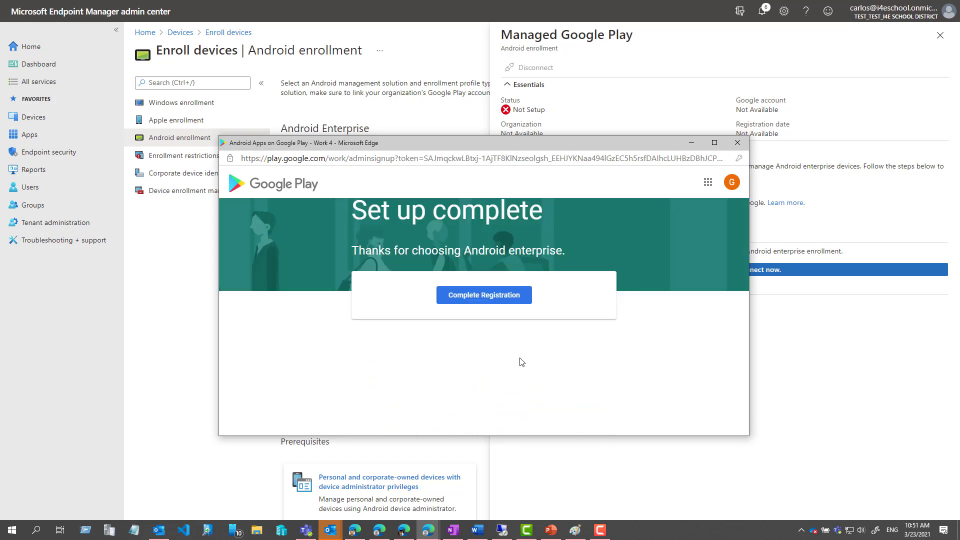
{"action": "left_click", "coordinate": [475, 303]}
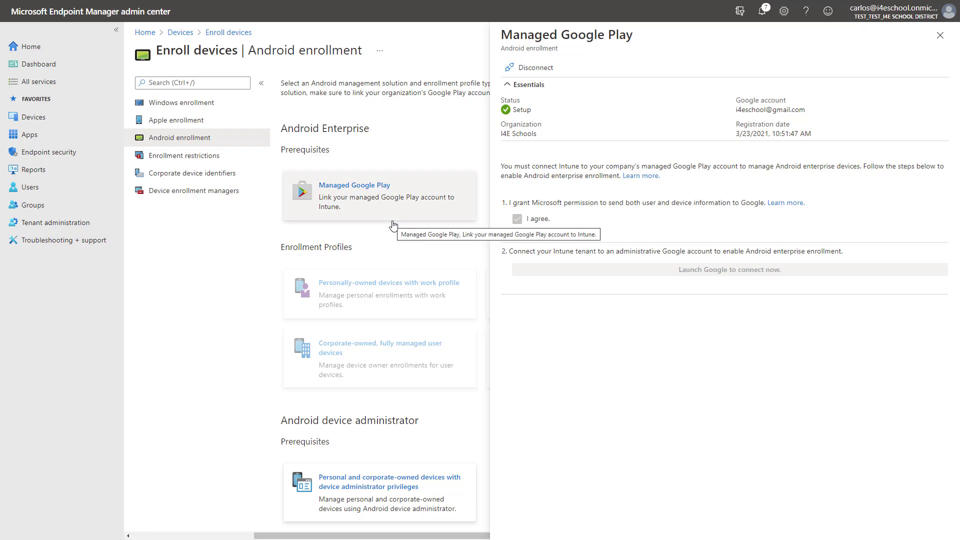
Step: After checking the Managed Google Play status shows Setup, go to the Apps area
{"action": "left_click", "coordinate": [29, 134]}
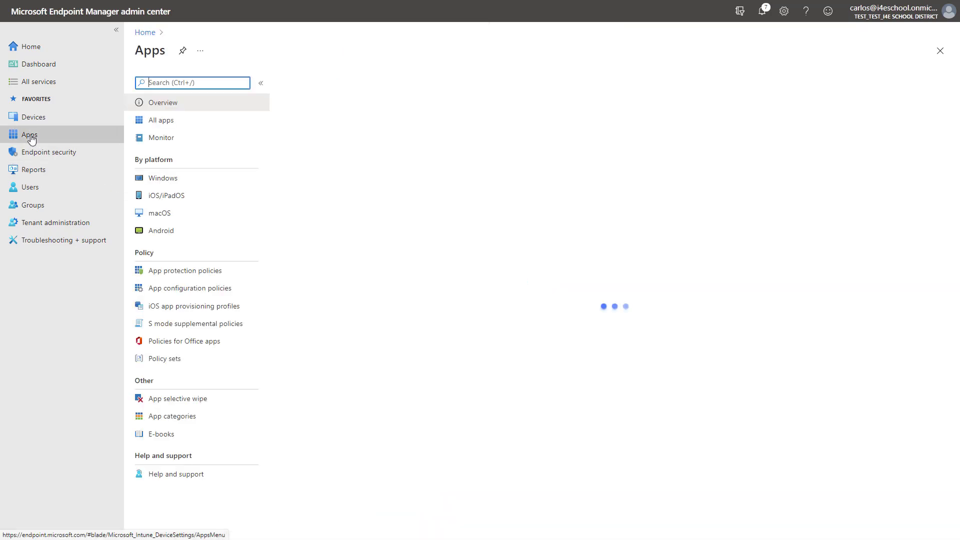
Step: Add an Android app of type 'Managed Google Play app' and focus the store search box
{"action": "left_click", "coordinate": [161, 231]}
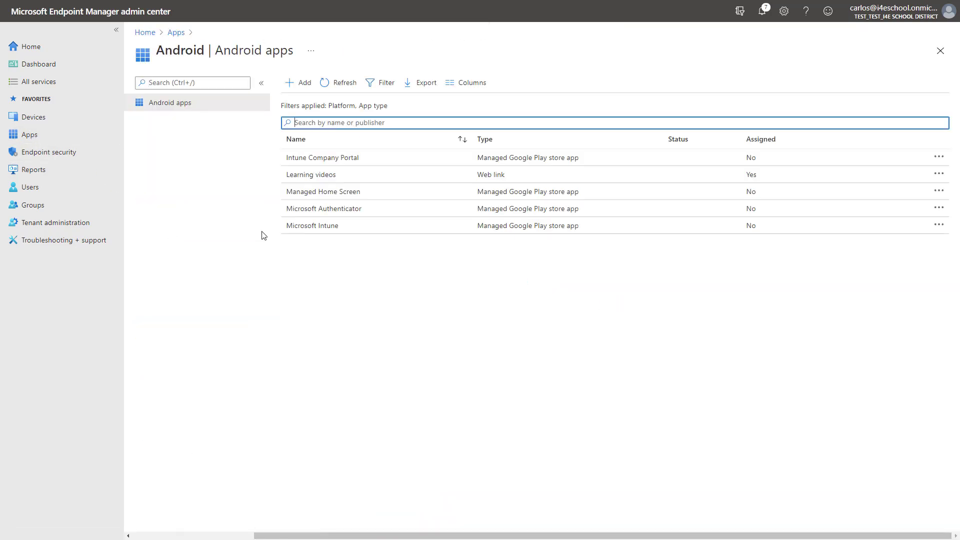
{"action": "left_click", "coordinate": [302, 83]}
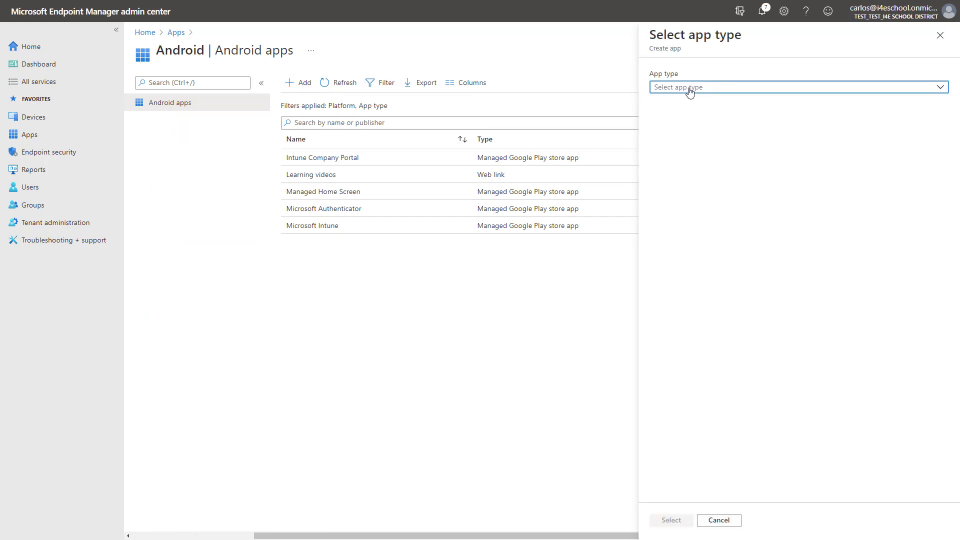
{"action": "left_click", "coordinate": [689, 91]}
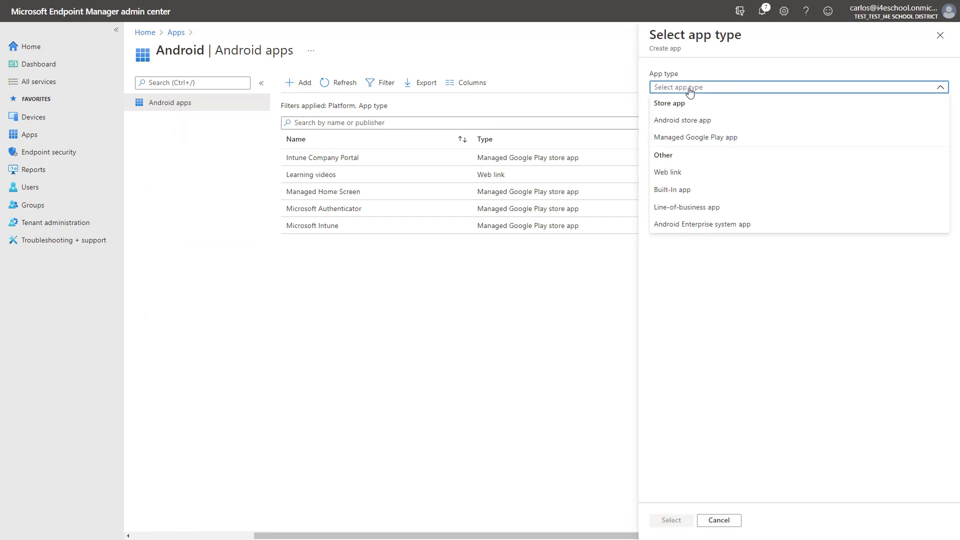
{"action": "left_click", "coordinate": [693, 136]}
{"action": "left_click", "coordinate": [672, 521]}
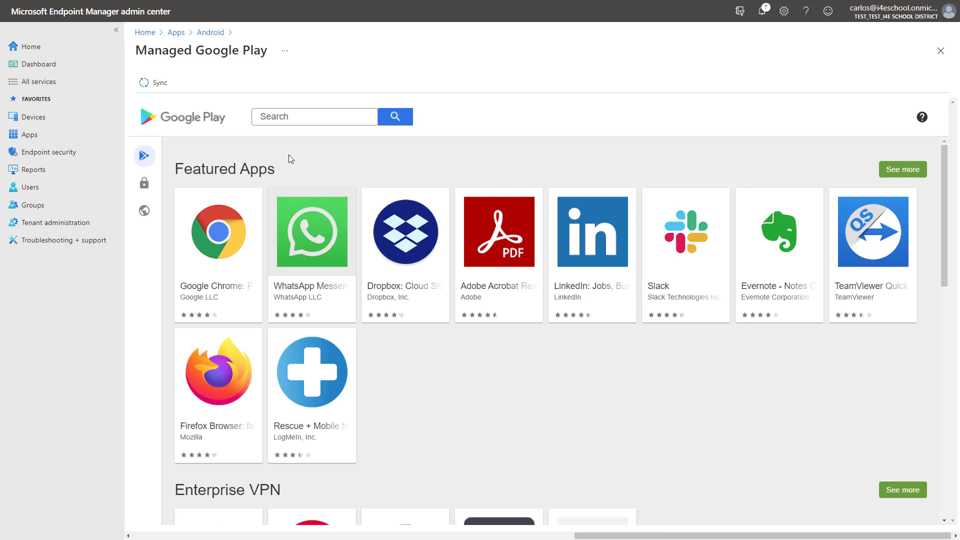
{"action": "left_click", "coordinate": [295, 116]}
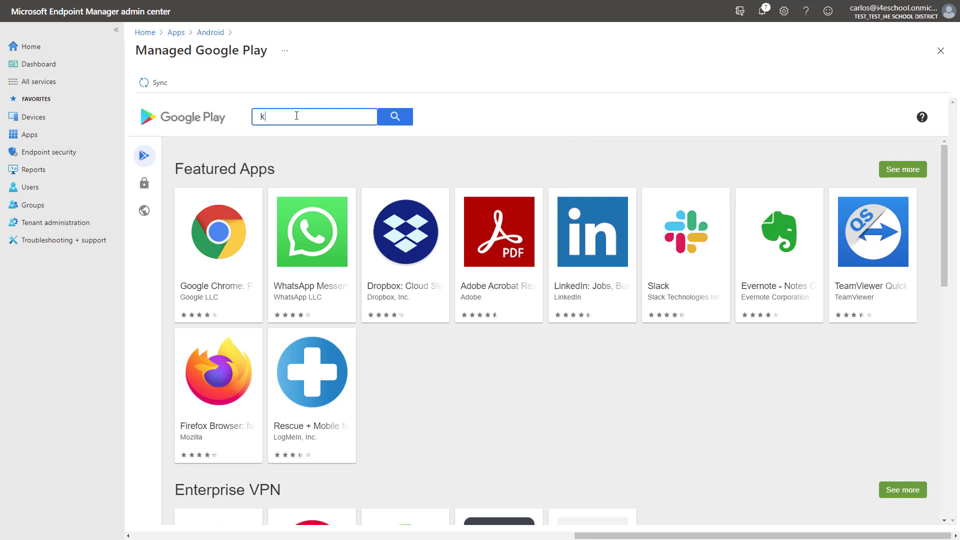
Step: Search 'khan', approve Khan Academy with its requested permissions, and sync approved apps
{"action": "type", "text": "khan"}
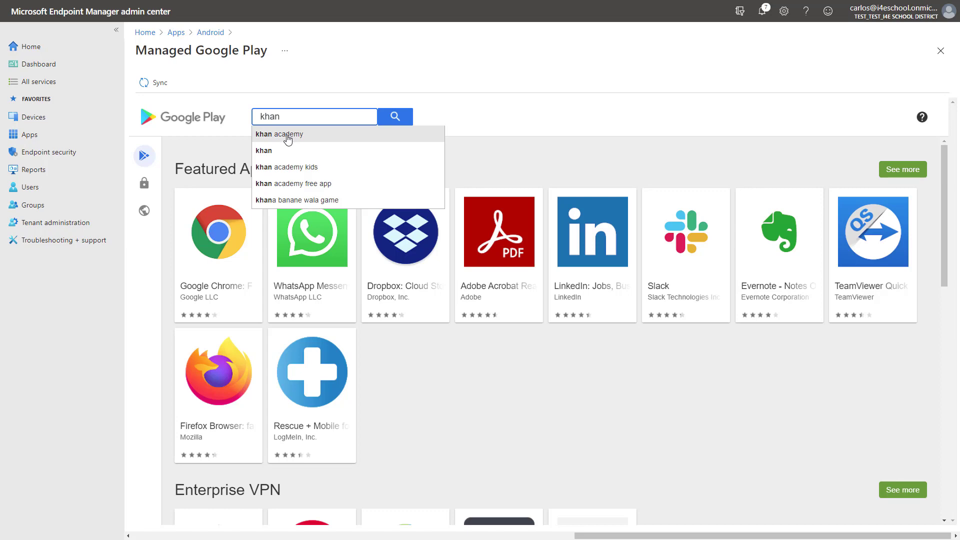
{"action": "left_click", "coordinate": [289, 135]}
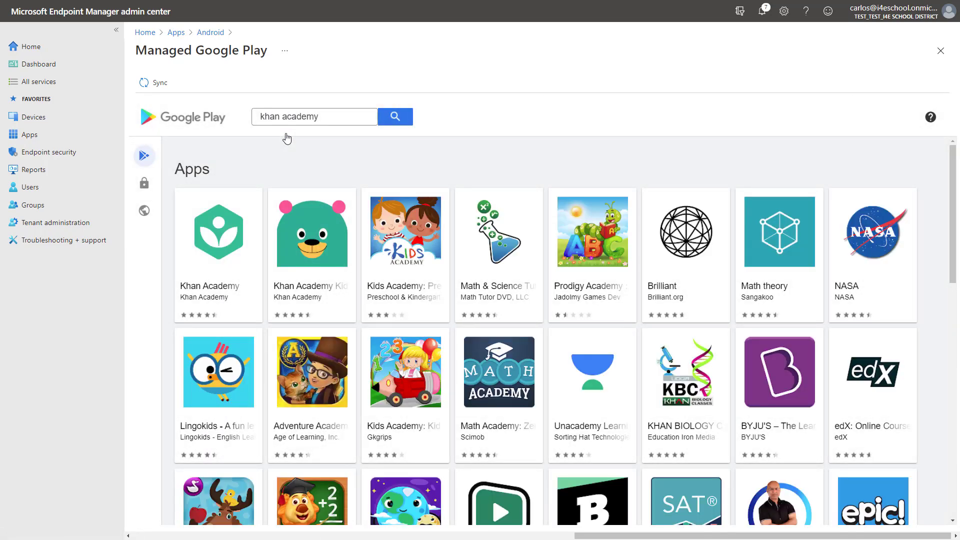
{"action": "left_click", "coordinate": [244, 250]}
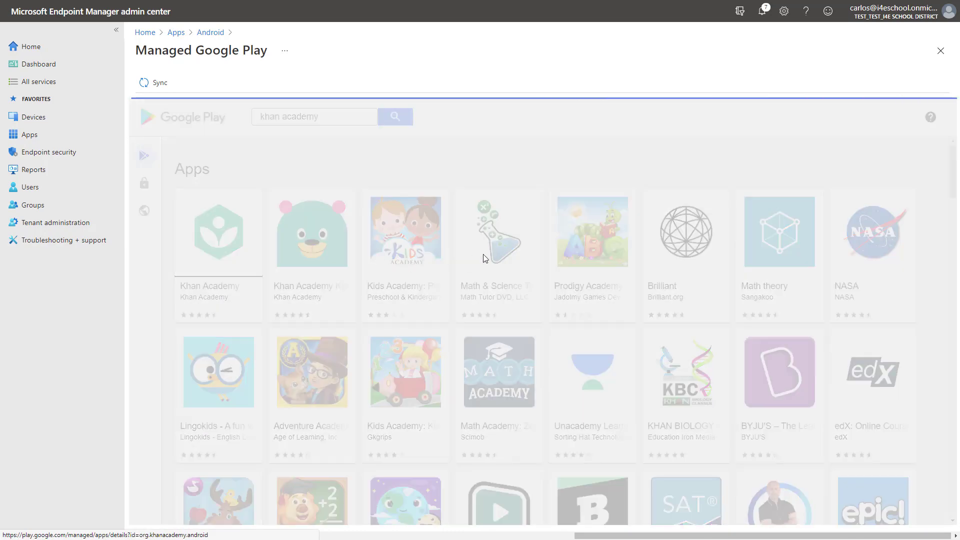
{"action": "left_click", "coordinate": [608, 270]}
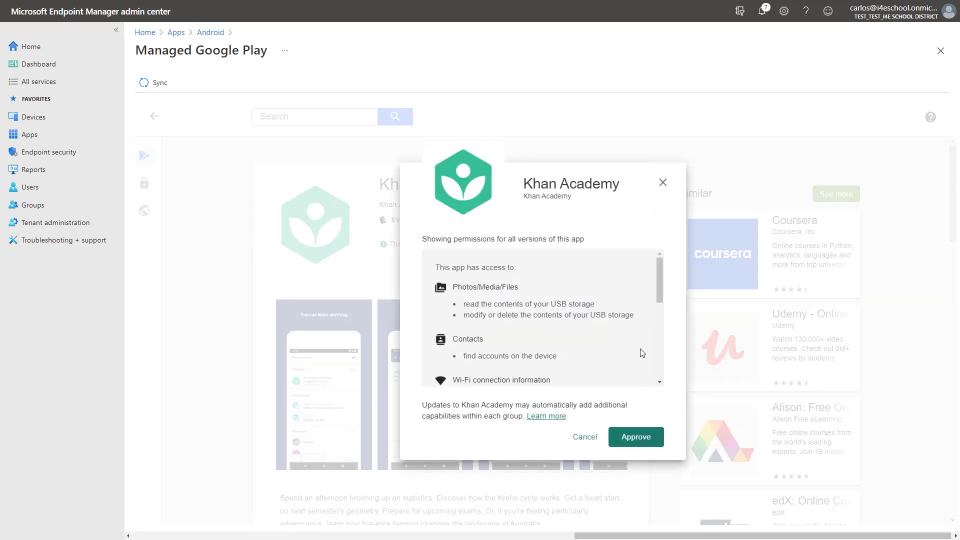
{"action": "left_click", "coordinate": [642, 443]}
{"action": "left_click", "coordinate": [636, 439]}
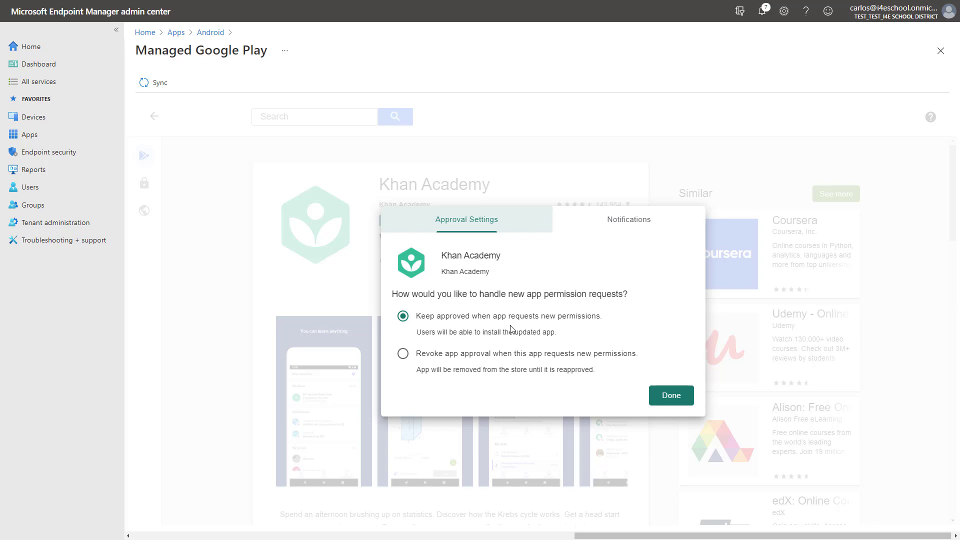
{"action": "left_click", "coordinate": [672, 397]}
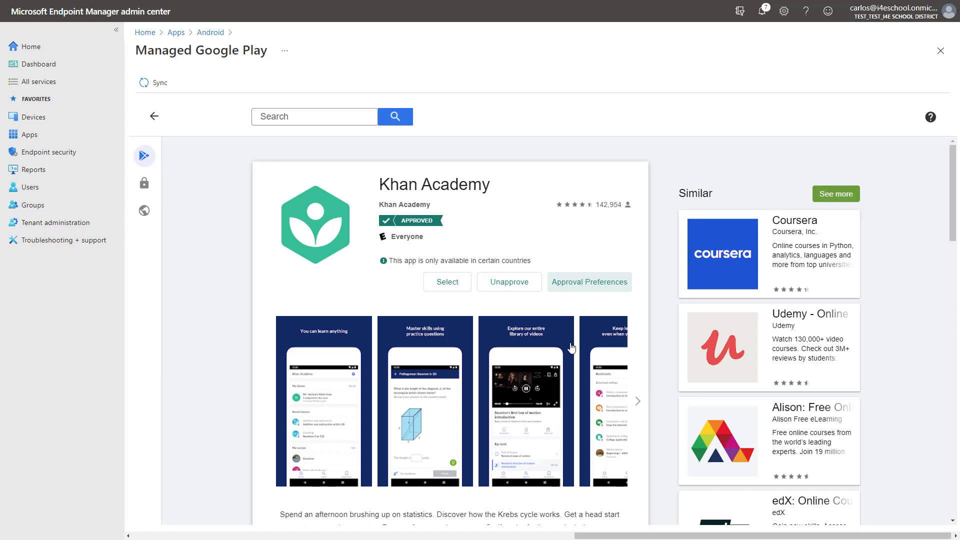
{"action": "left_click", "coordinate": [156, 87]}
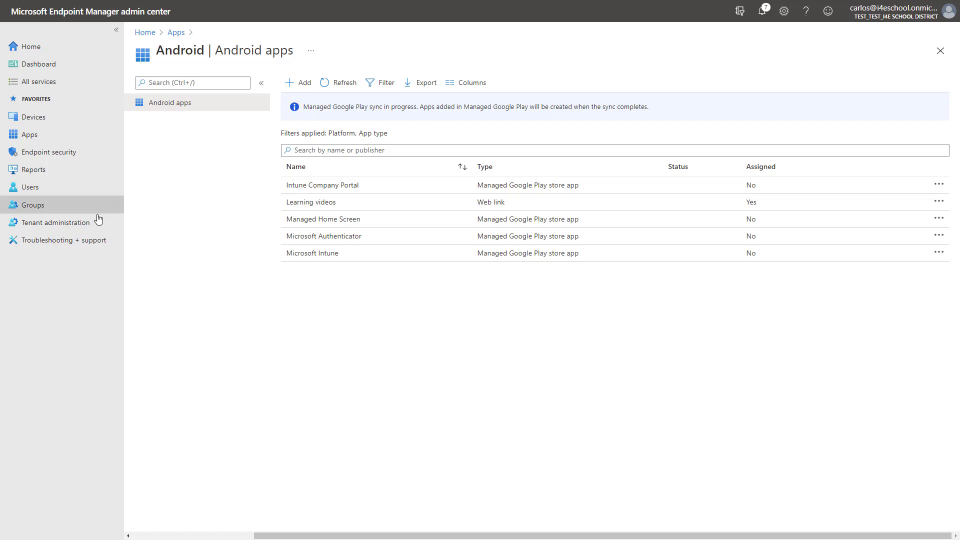
Step: Sync the Managed Google Play connector from Tenant administration > Connectors and tokens
{"action": "left_click", "coordinate": [56, 224]}
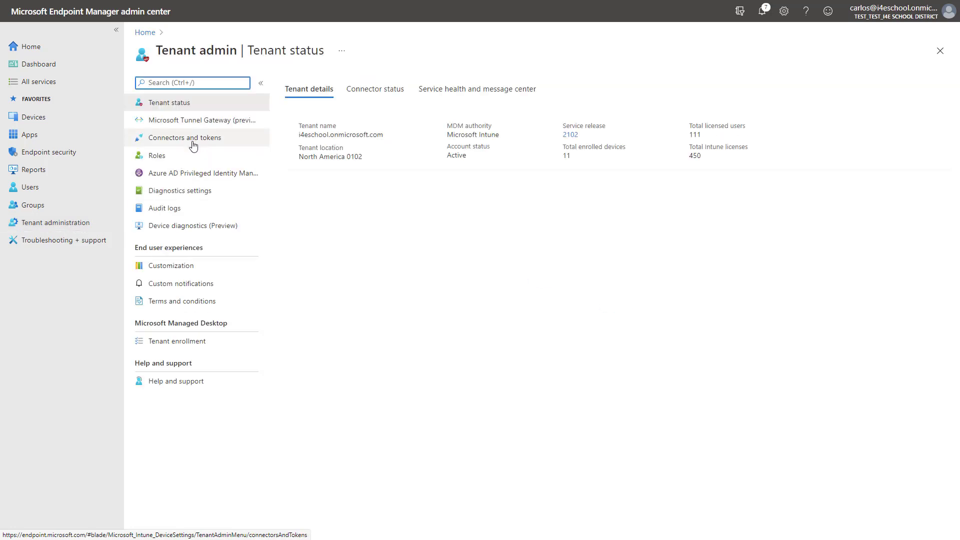
{"action": "left_click", "coordinate": [192, 140]}
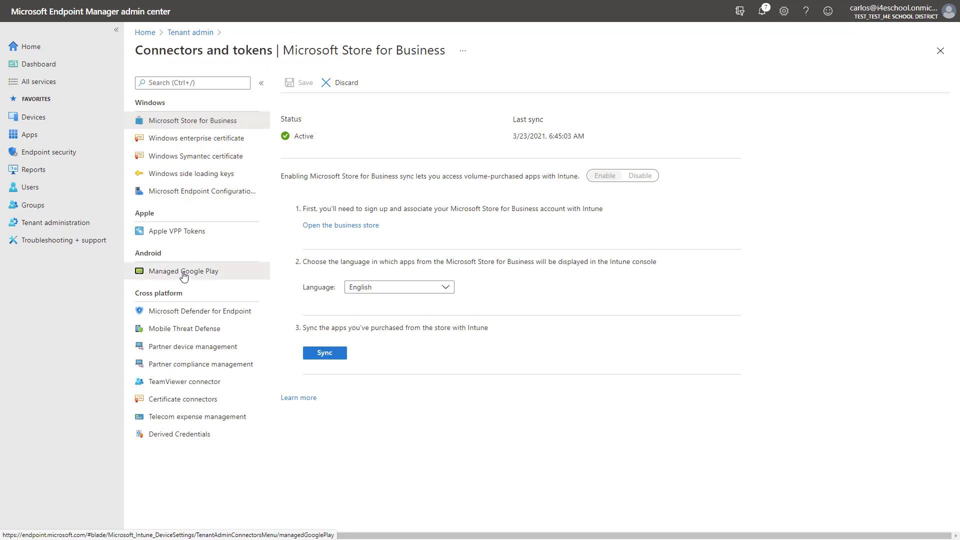
{"action": "left_click", "coordinate": [180, 275]}
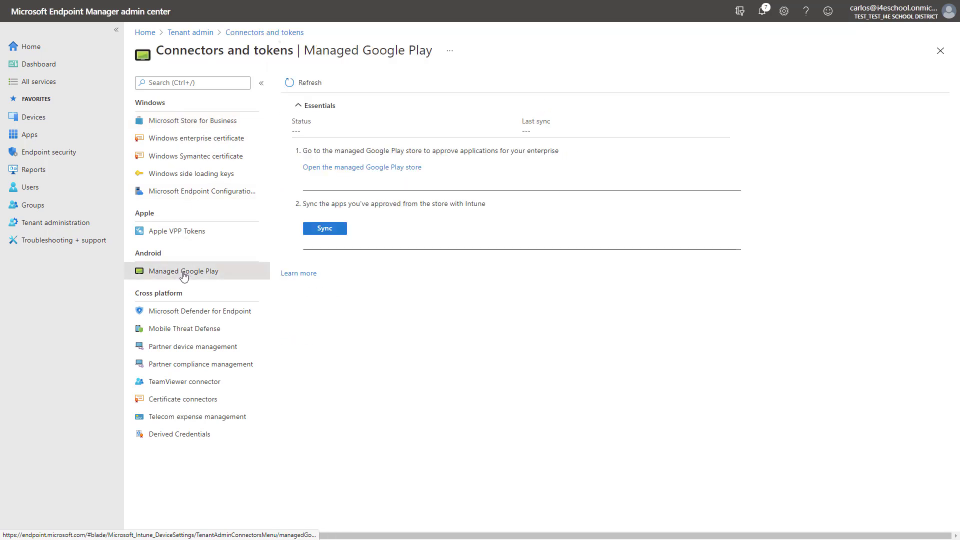
{"action": "left_click", "coordinate": [332, 231]}
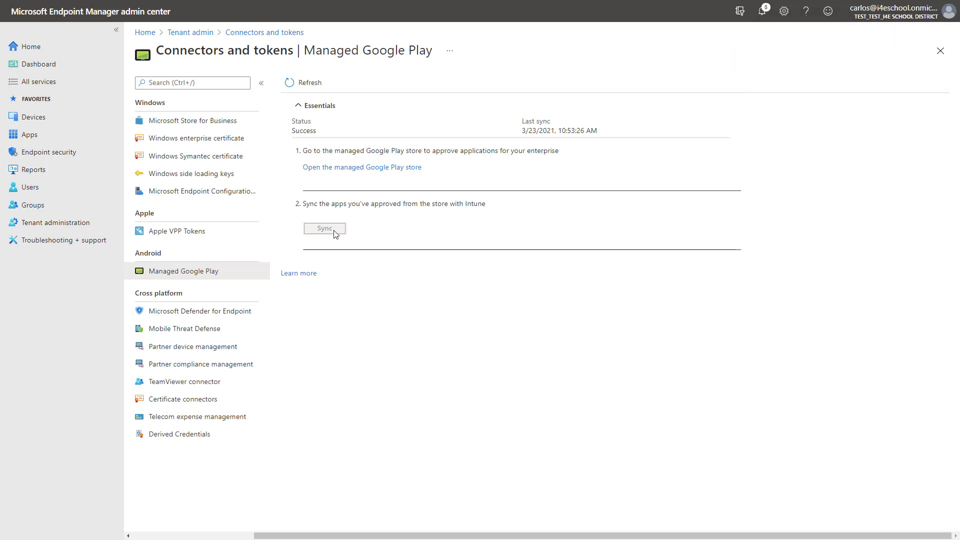
Step: Check the Android apps list to confirm Khan Academy now appears
{"action": "left_click", "coordinate": [50, 142]}
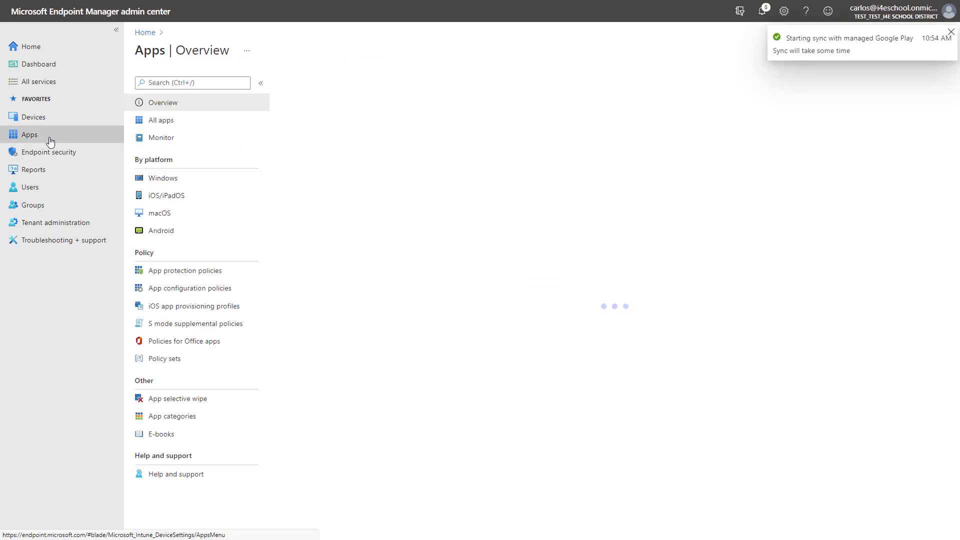
{"action": "left_click", "coordinate": [161, 231]}
{"action": "left_click", "coordinate": [331, 123]}
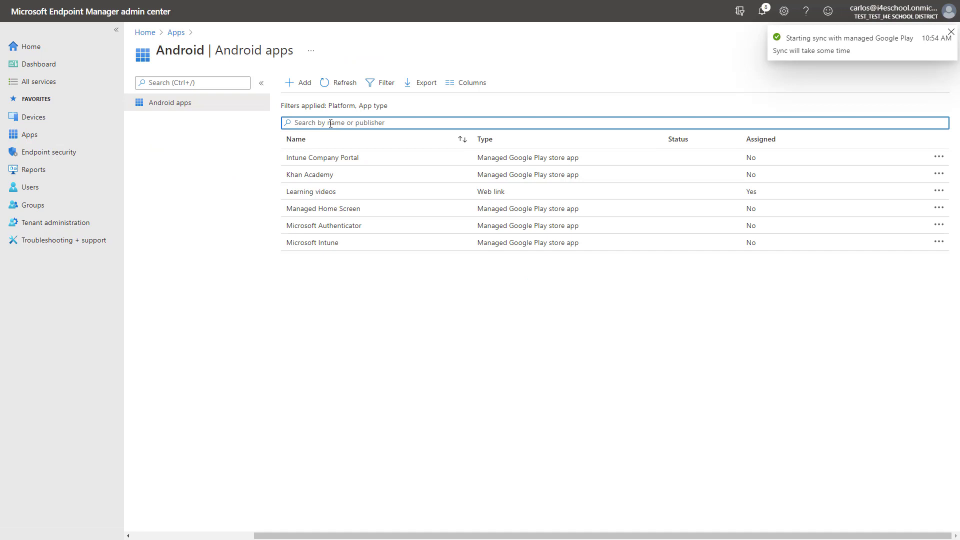